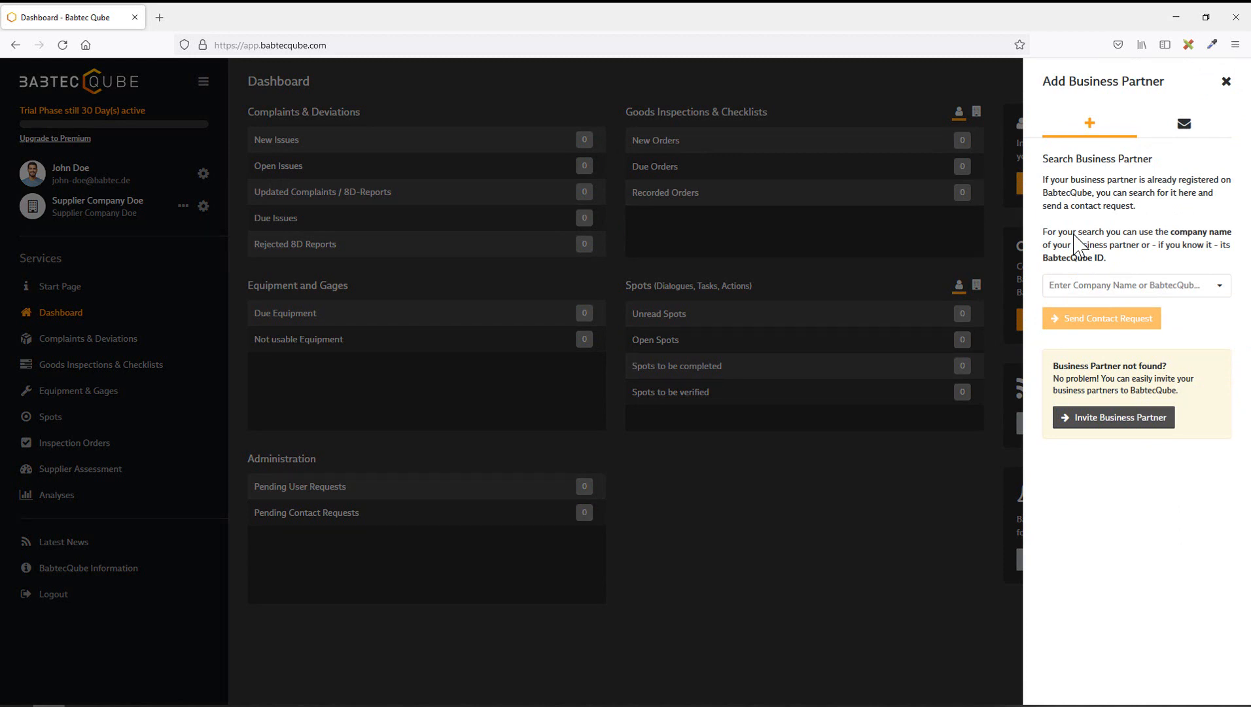
pyautogui.click(1094, 287)
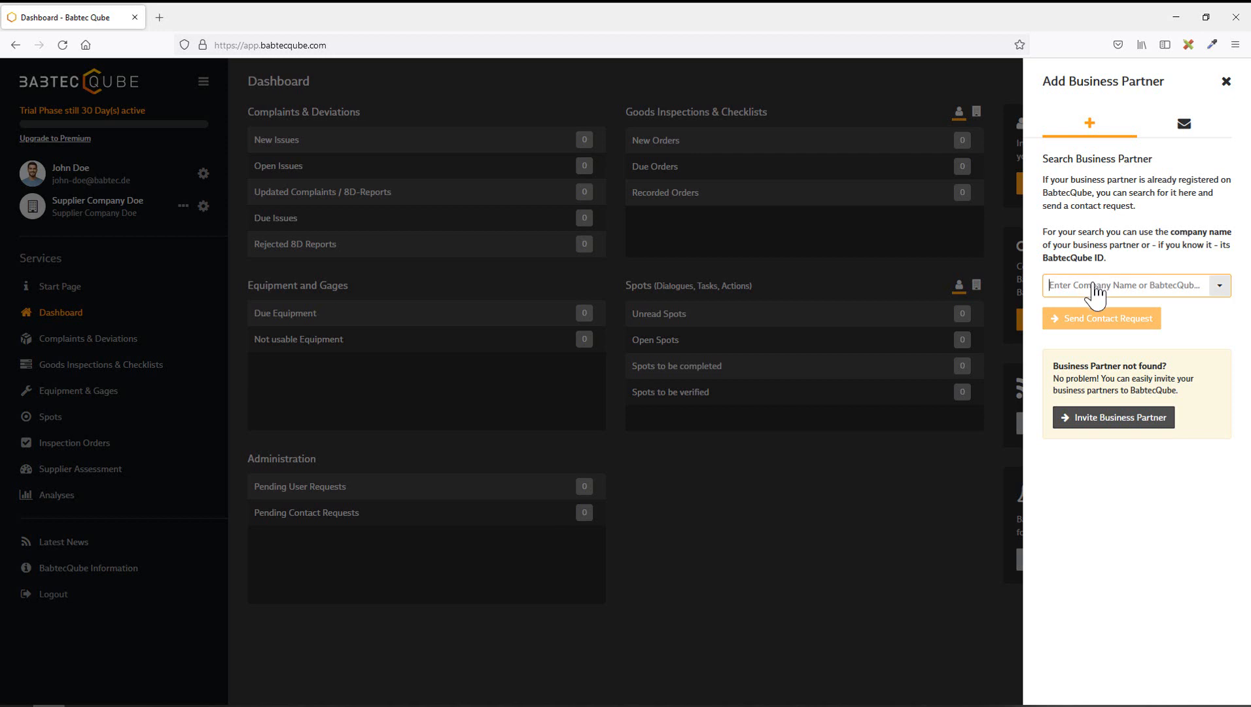
pyautogui.write('Ele')
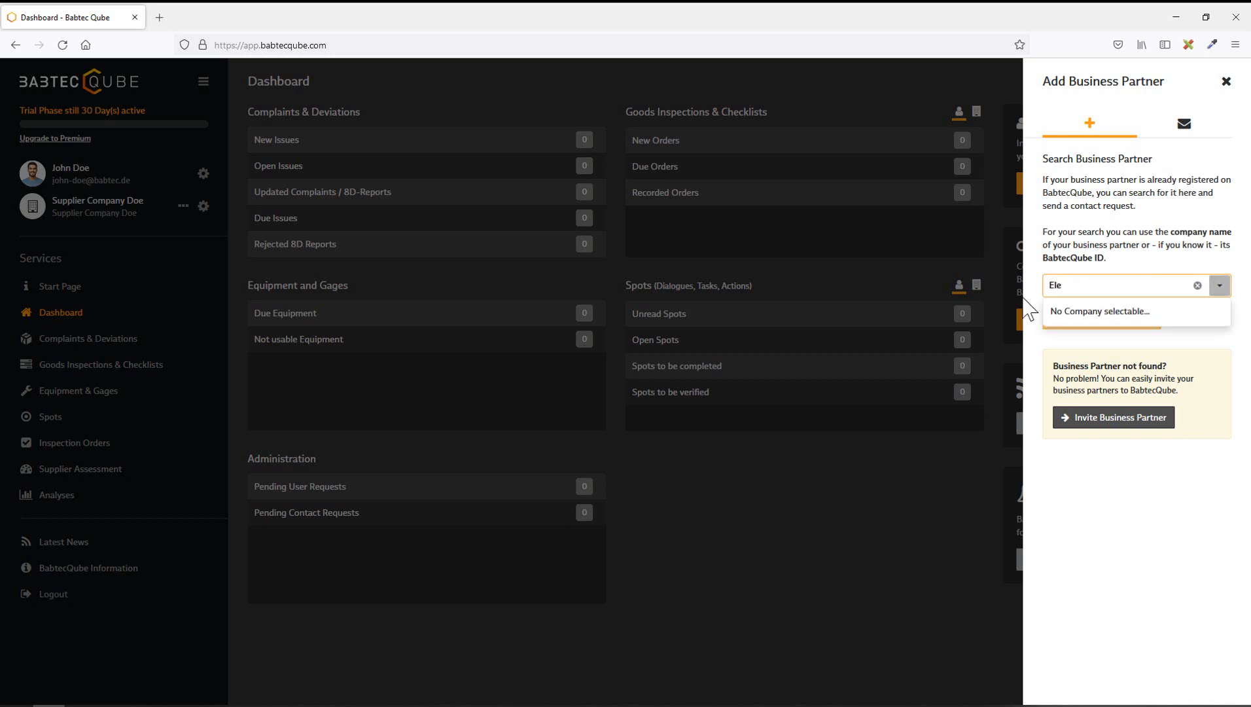
pyautogui.write('ctronics')
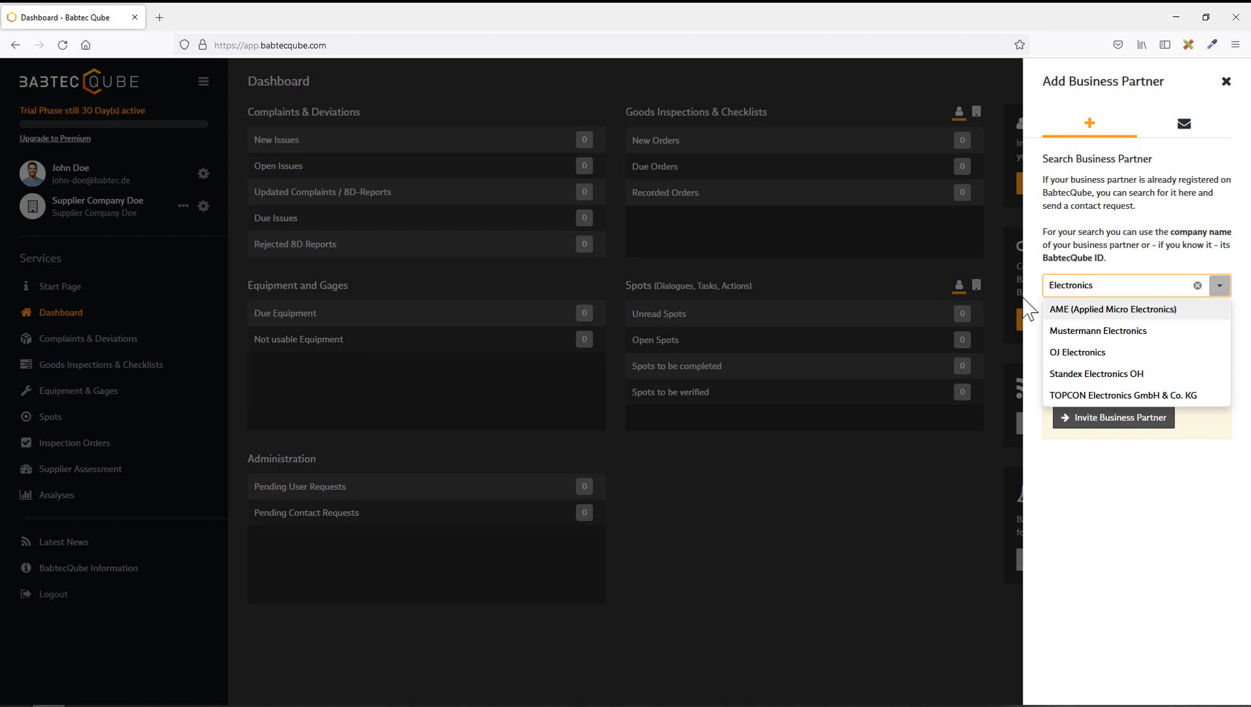
pyautogui.press('BackSpace')
pyautogui.press('BackSpace')
pyautogui.press('BackSpace')
pyautogui.press('BackSpace')
pyautogui.press('BackSpace')
pyautogui.press('BackSpace')
pyautogui.press('BackSpace')
pyautogui.press('BackSpace')
pyautogui.press('BackSpace')
pyautogui.press('BackSpace')
pyautogui.press('BackSpace')
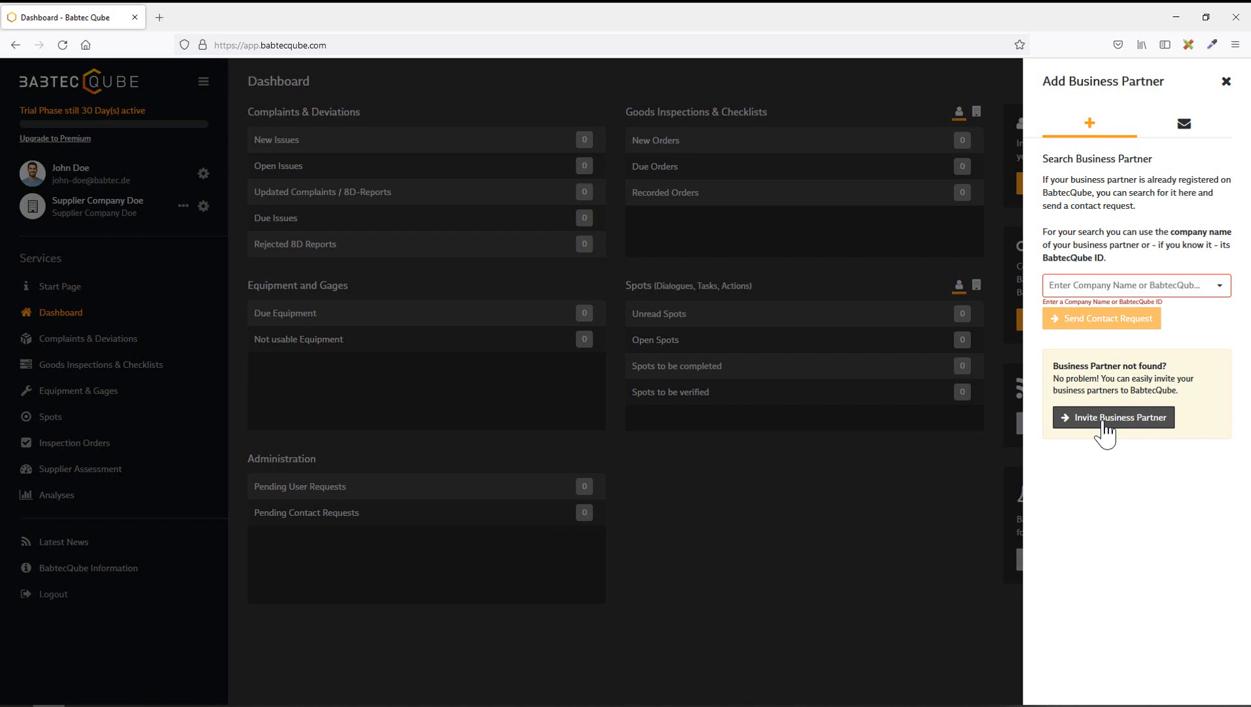
# Step: Invite a business partner by pasting one contact's e-mail address, removing the extra address, keeping English as language, and sending
pyautogui.click(1104, 425)
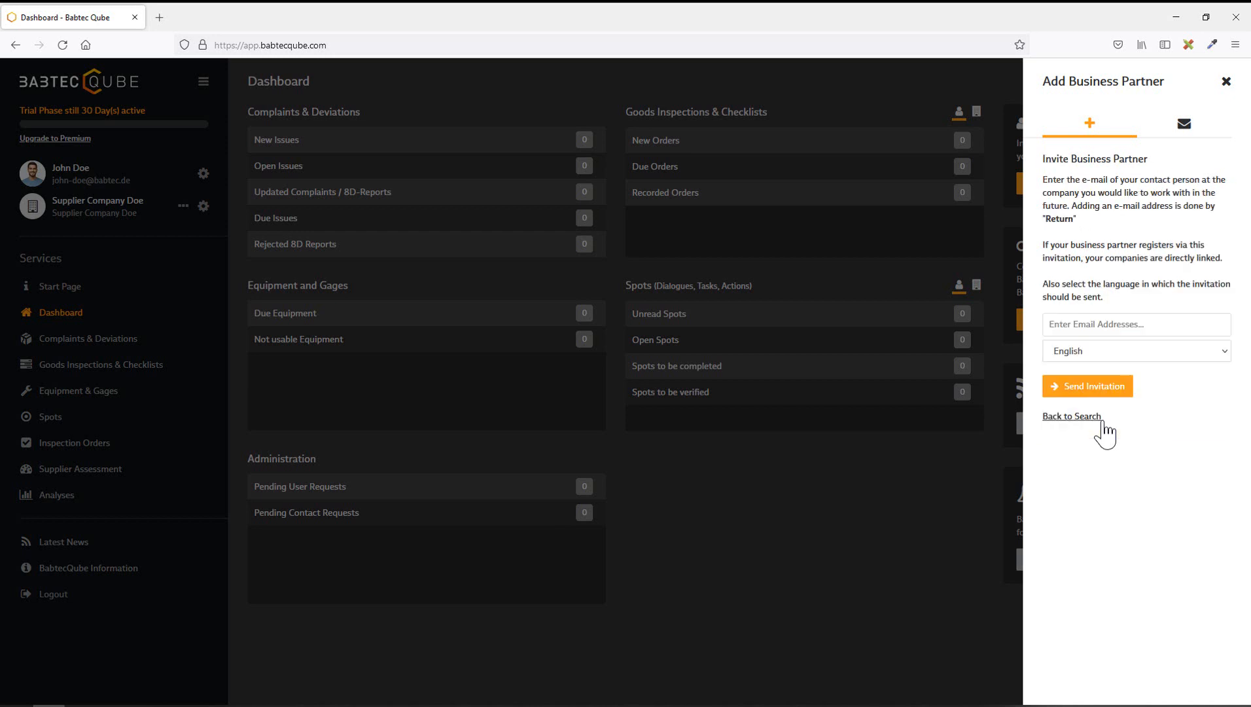
pyautogui.click(1116, 333)
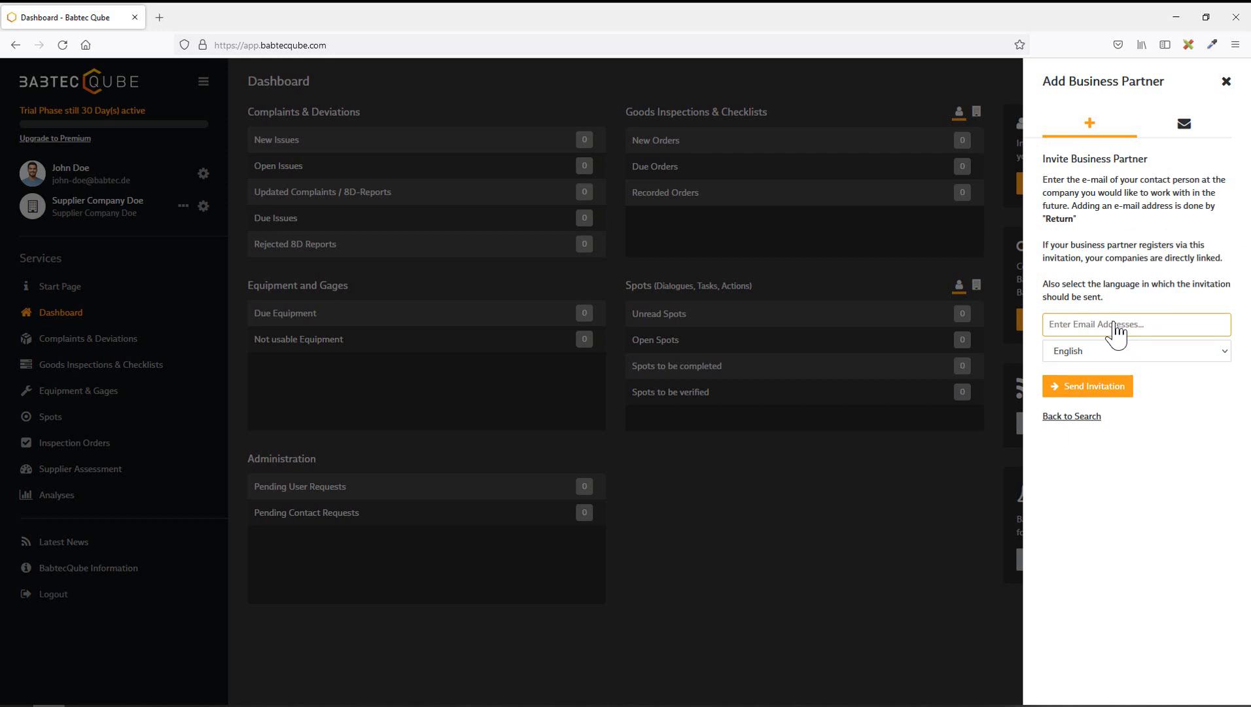
pyautogui.hotkey('ctrl', 'v')
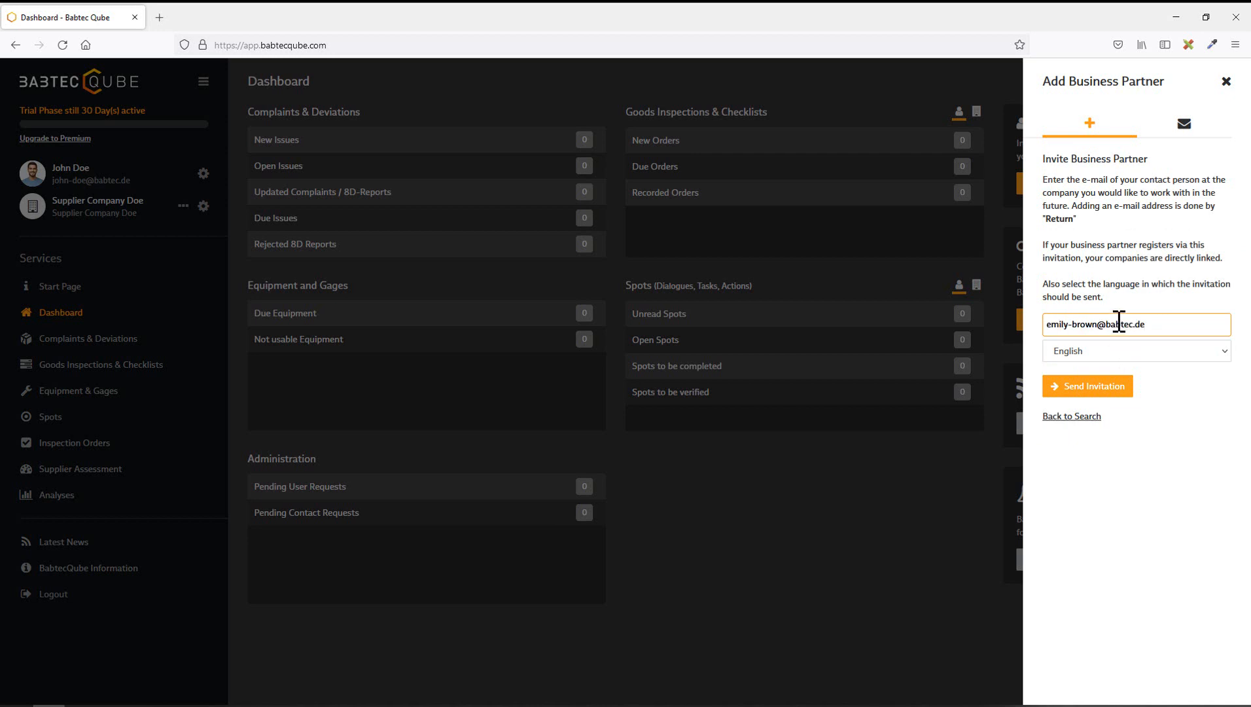
pyautogui.press('Return')
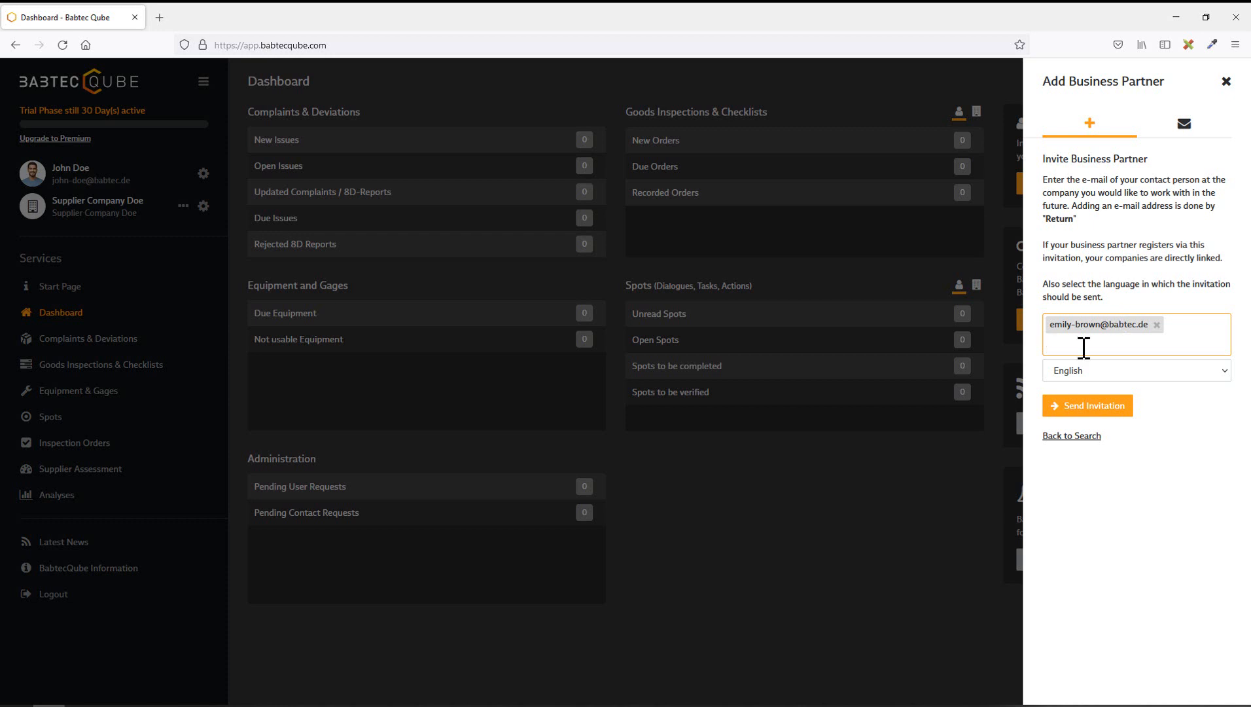
pyautogui.hotkey('ctrl', 'v')
pyautogui.press('Return')
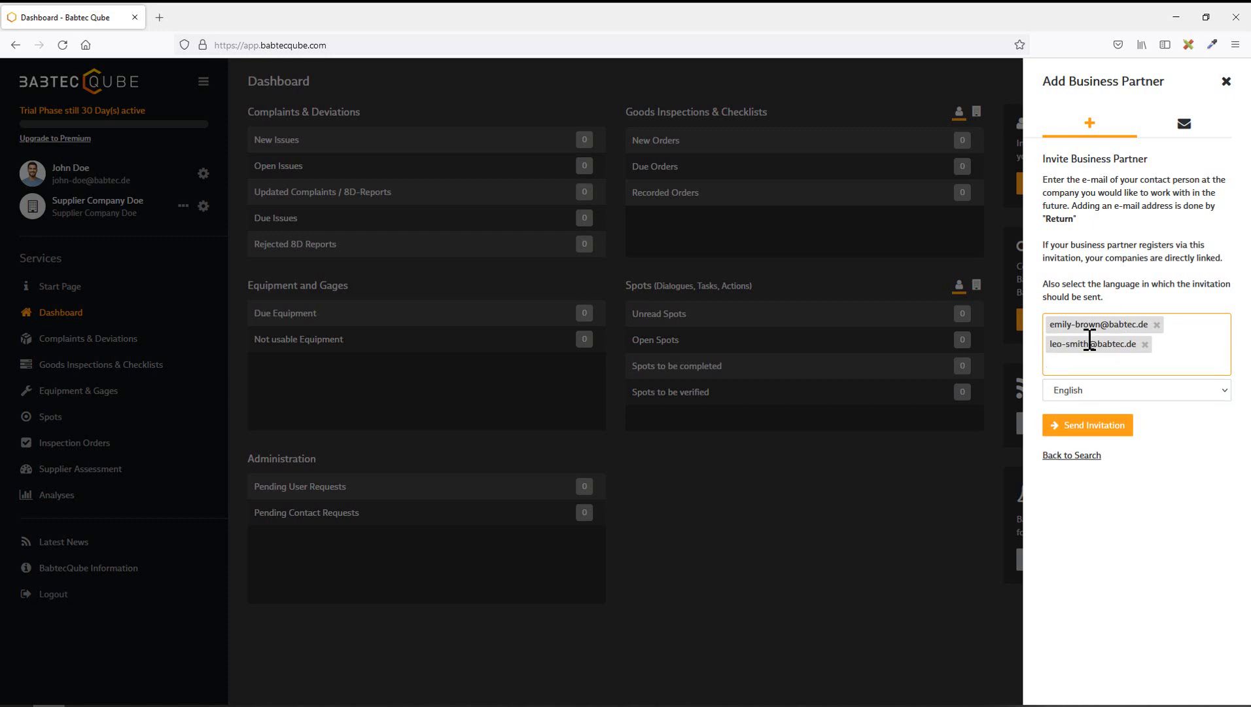
pyautogui.click(1145, 345)
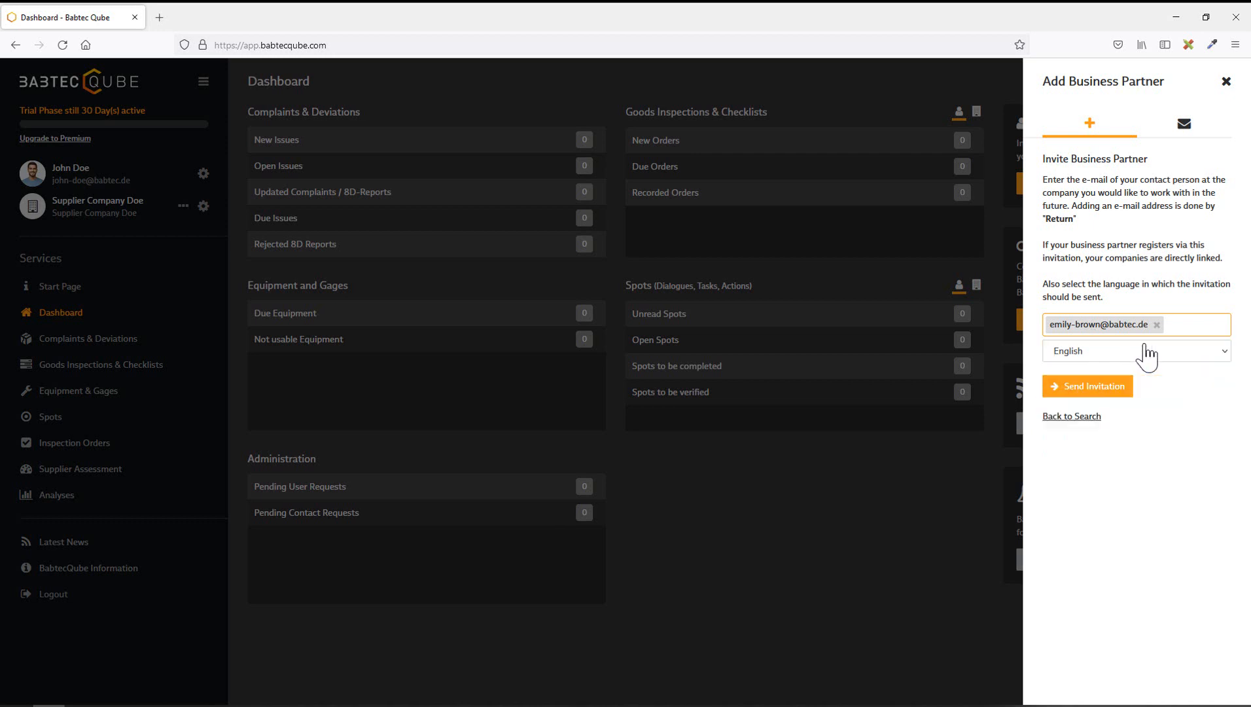
pyautogui.click(1194, 353)
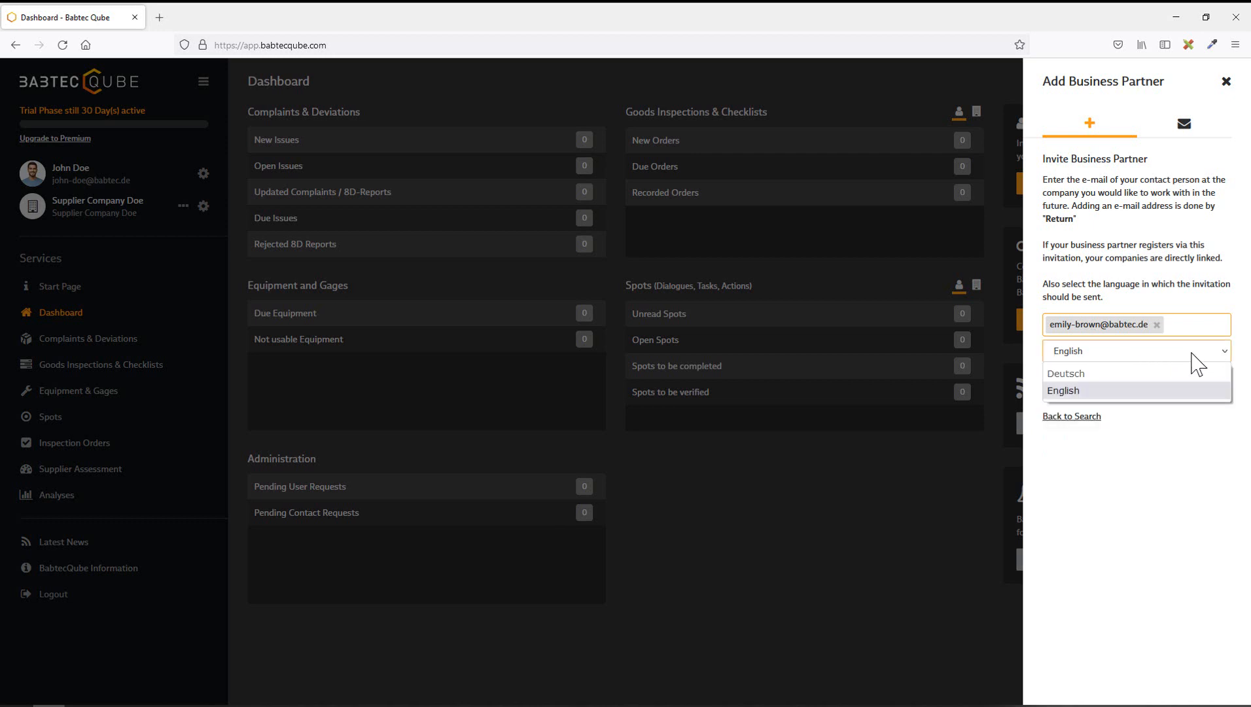
pyautogui.click(1125, 391)
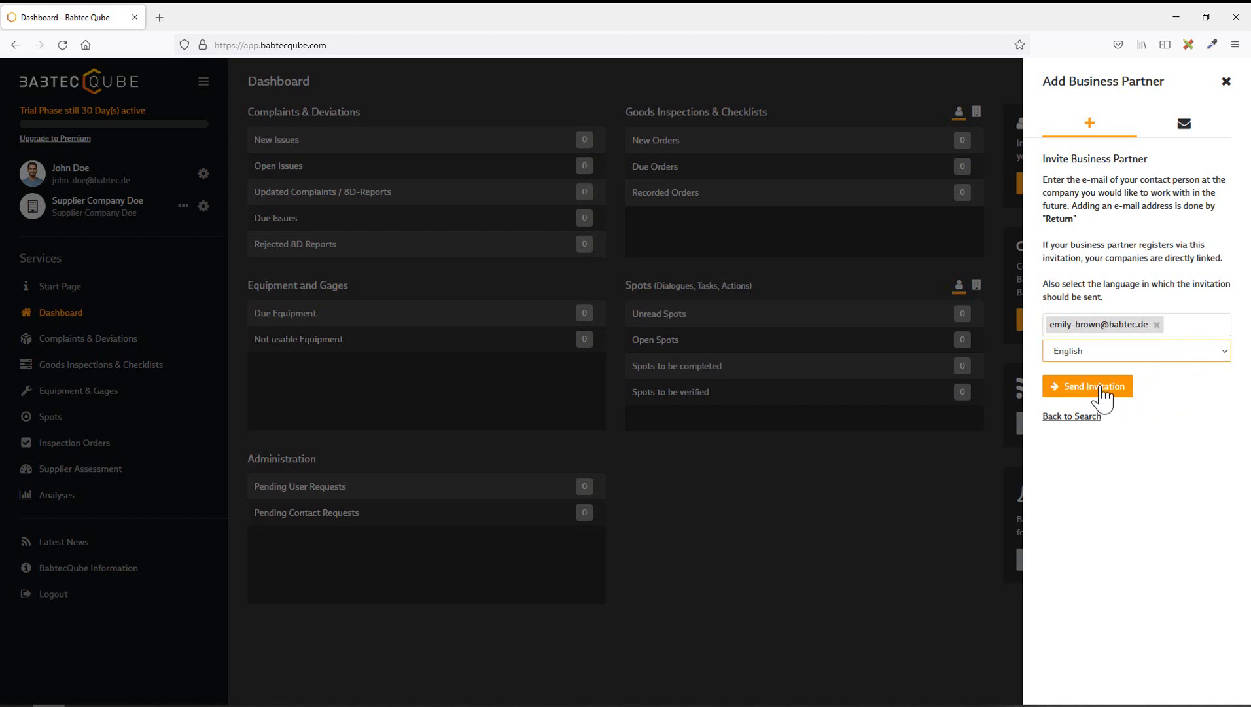
pyautogui.click(1103, 391)
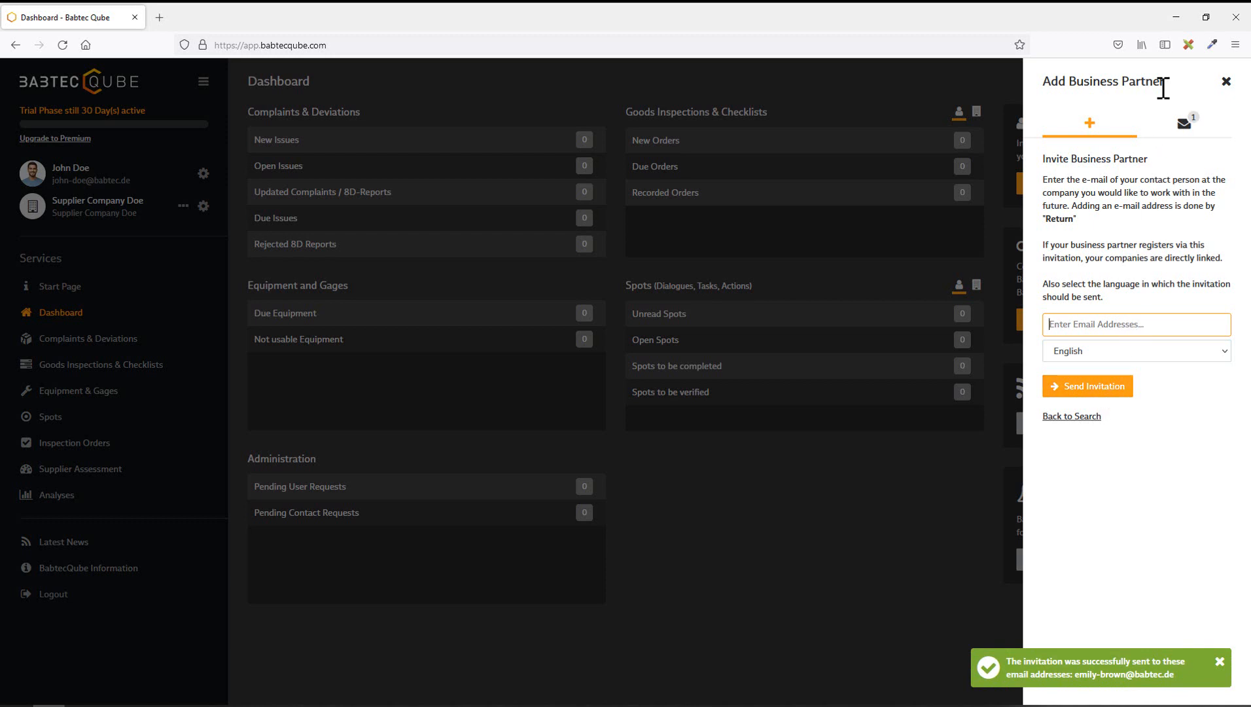
# Step: Check pending invitations and contact requests via the envelope icon
pyautogui.click(1185, 128)
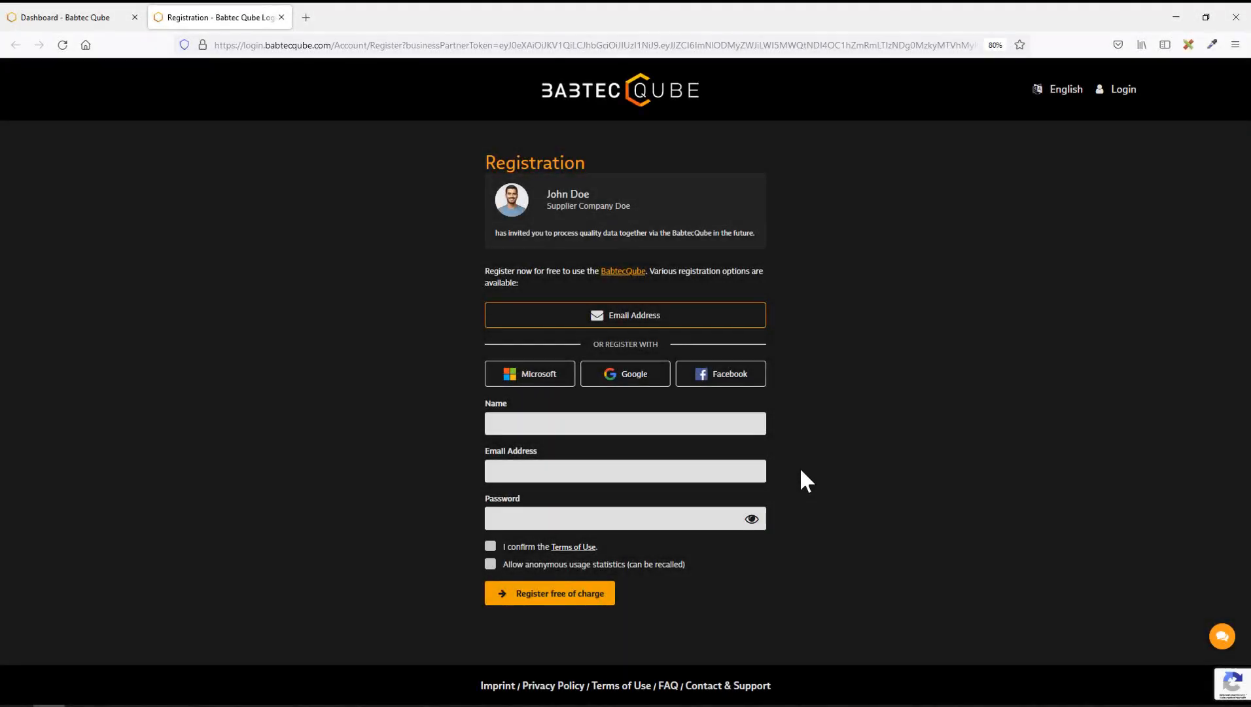
# Step: Register free of charge with the user's name, e-mail and password, accepting Terms of Use and anonymous statistics
pyautogui.click(728, 424)
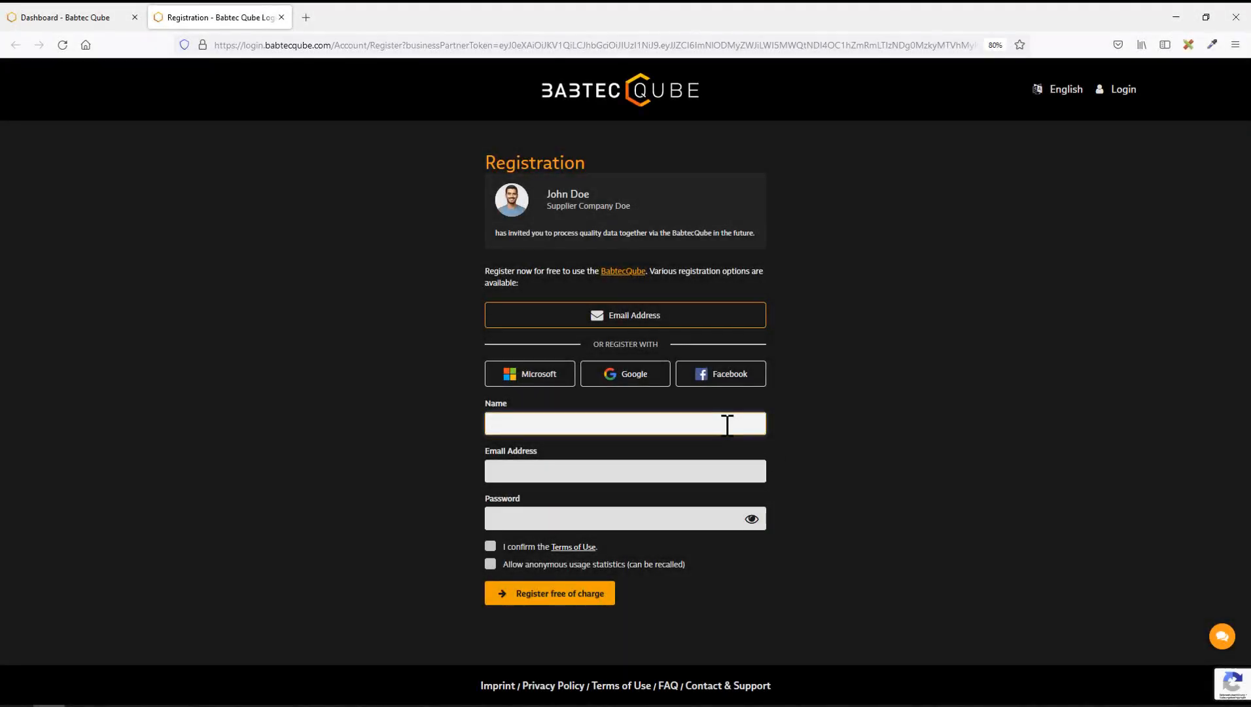
pyautogui.press('Tab')
pyautogui.click(649, 519)
pyautogui.write('*****')
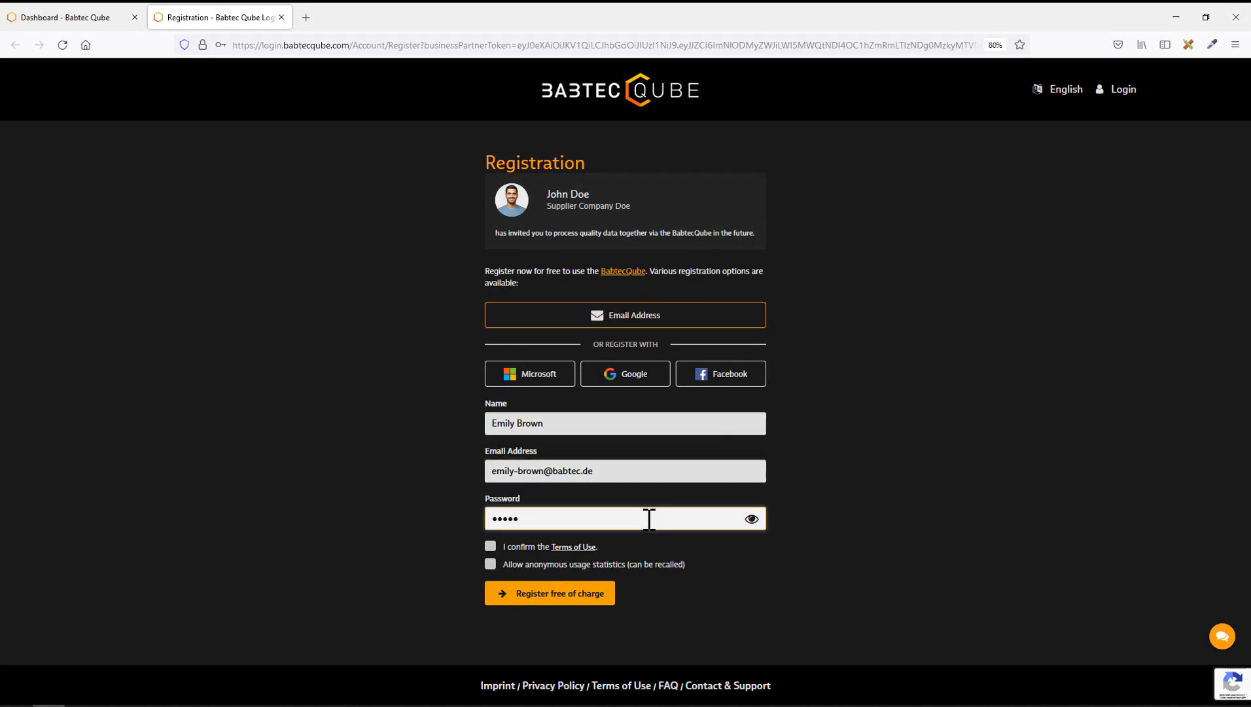
pyautogui.write('****')
pyautogui.click(490, 546)
pyautogui.click(491, 564)
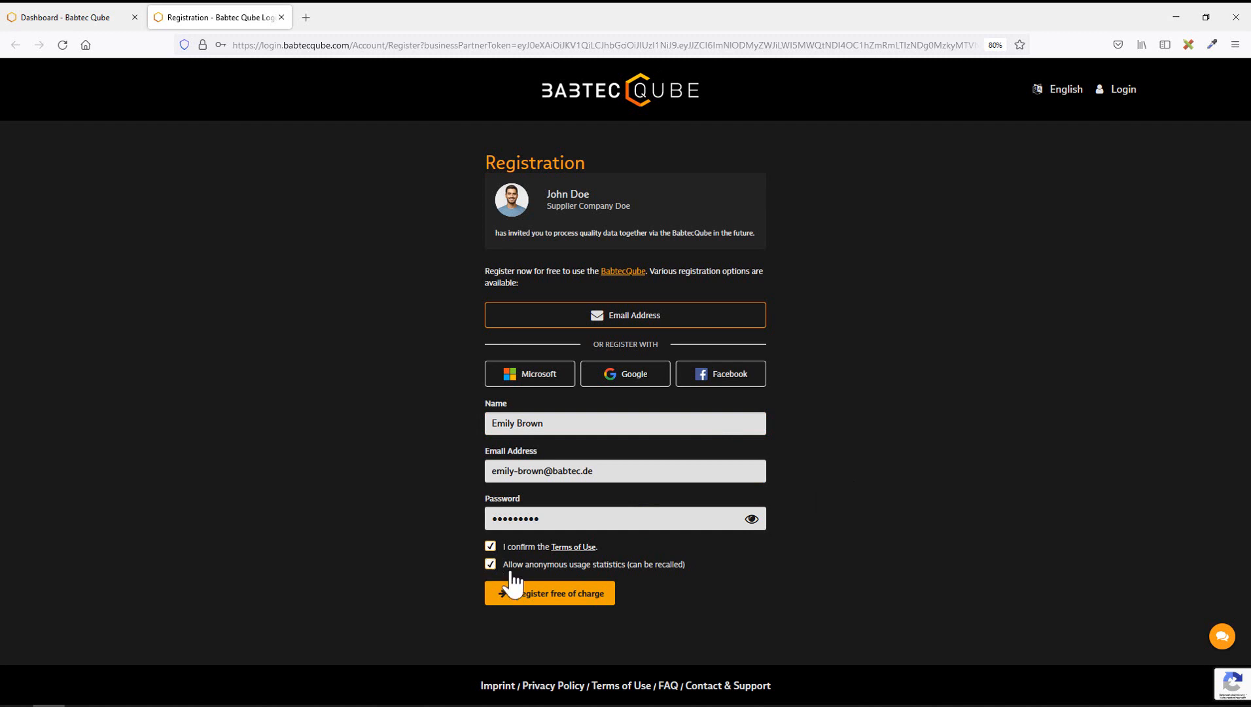
pyautogui.click(513, 585)
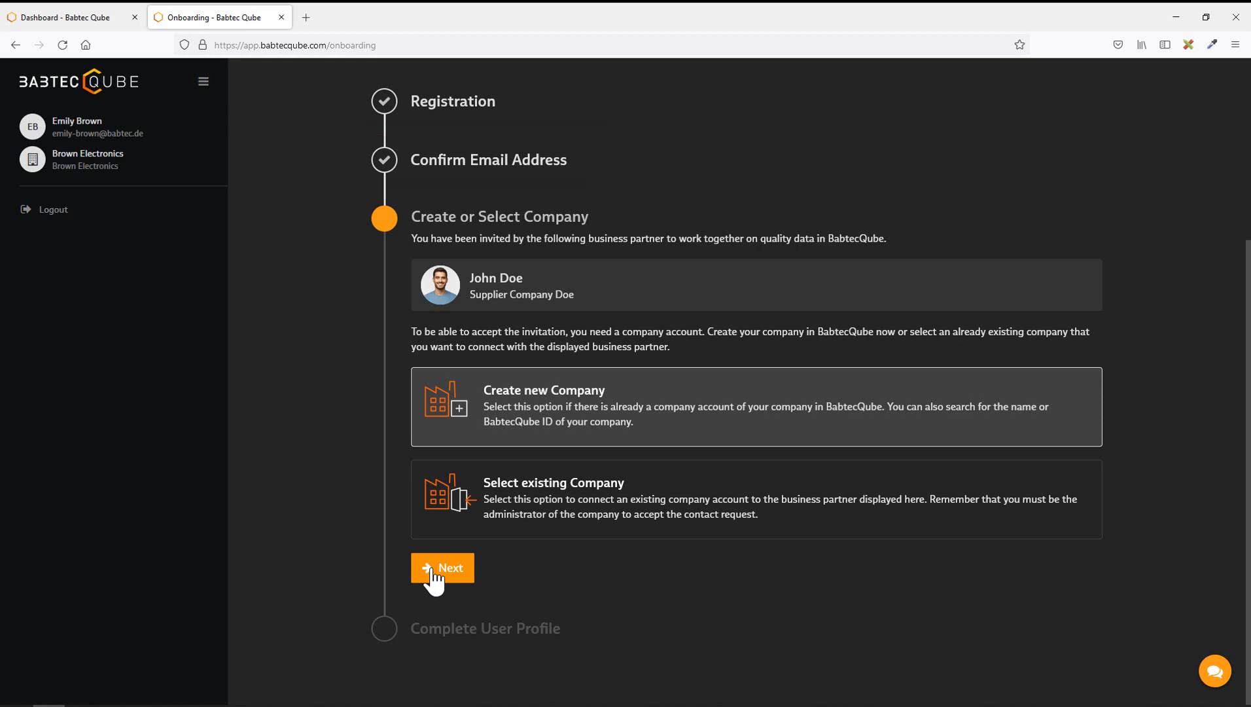
# Step: Create the company 'Brown Electronics Ltd', fill in its address details, upload a logo, and confirm creation
pyautogui.click(433, 567)
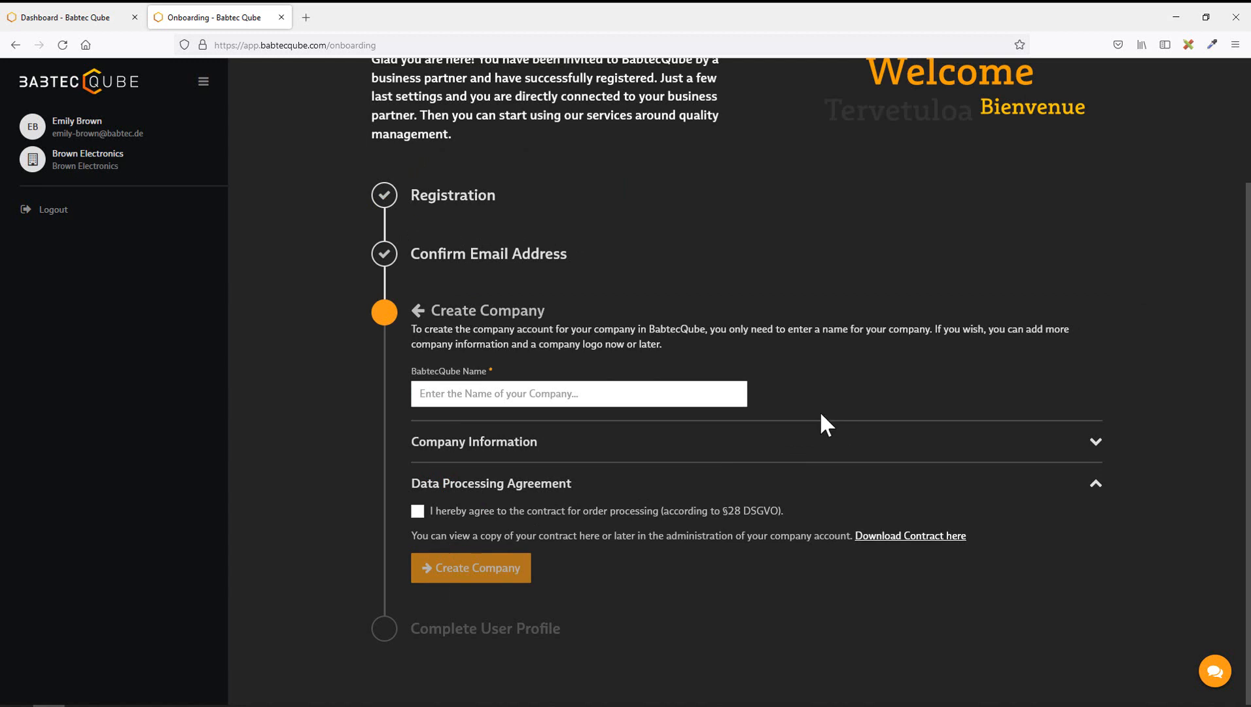
pyautogui.click(625, 392)
pyautogui.write('Brown Electronics Ltd')
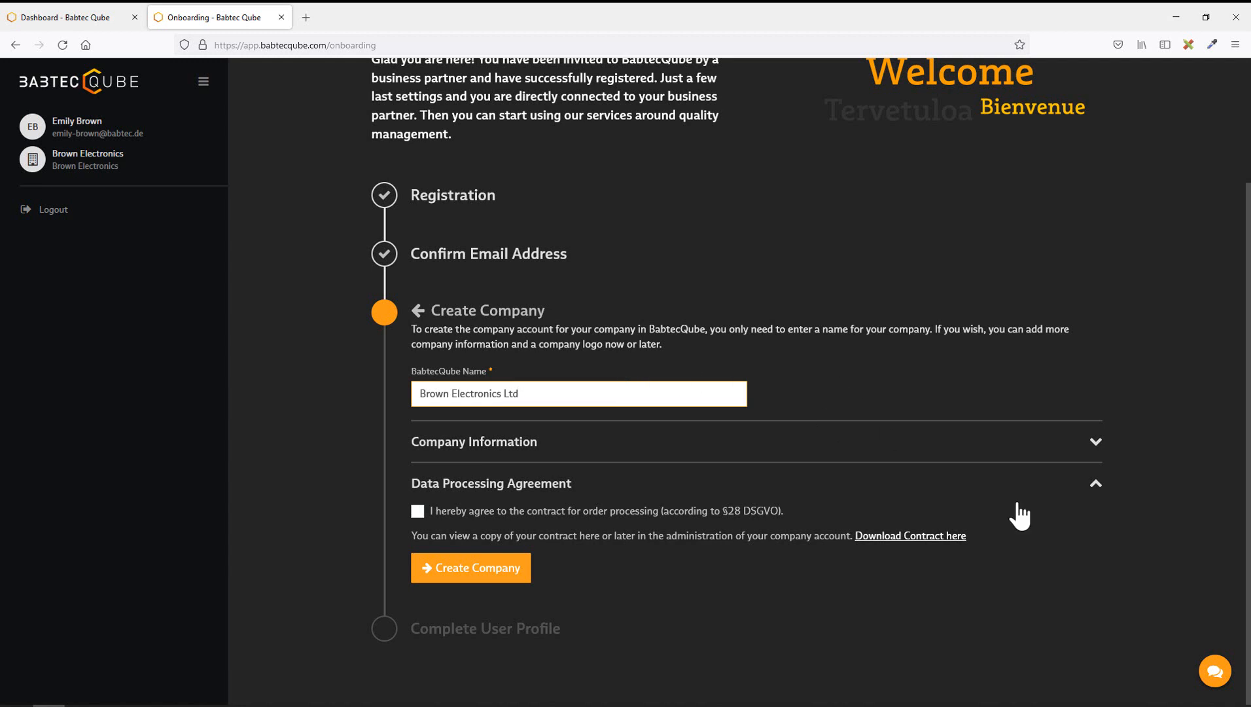
pyautogui.click(1096, 445)
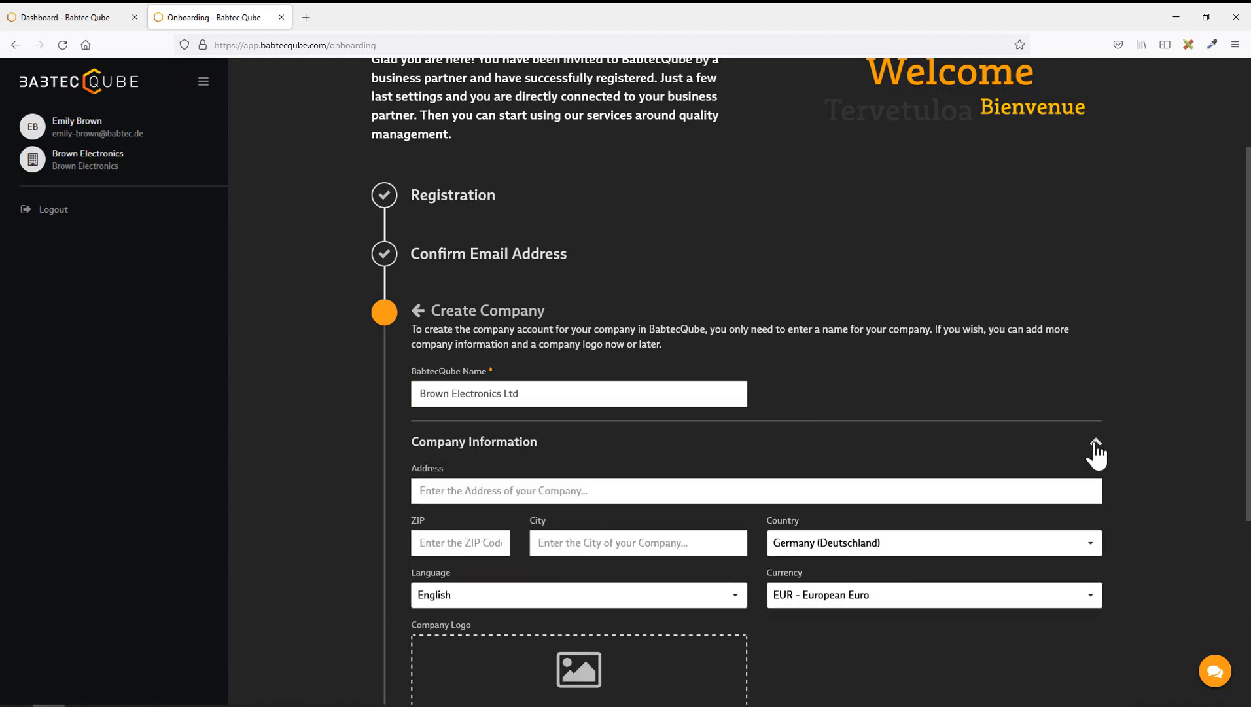
pyautogui.scroll(-4, 1145, 507)
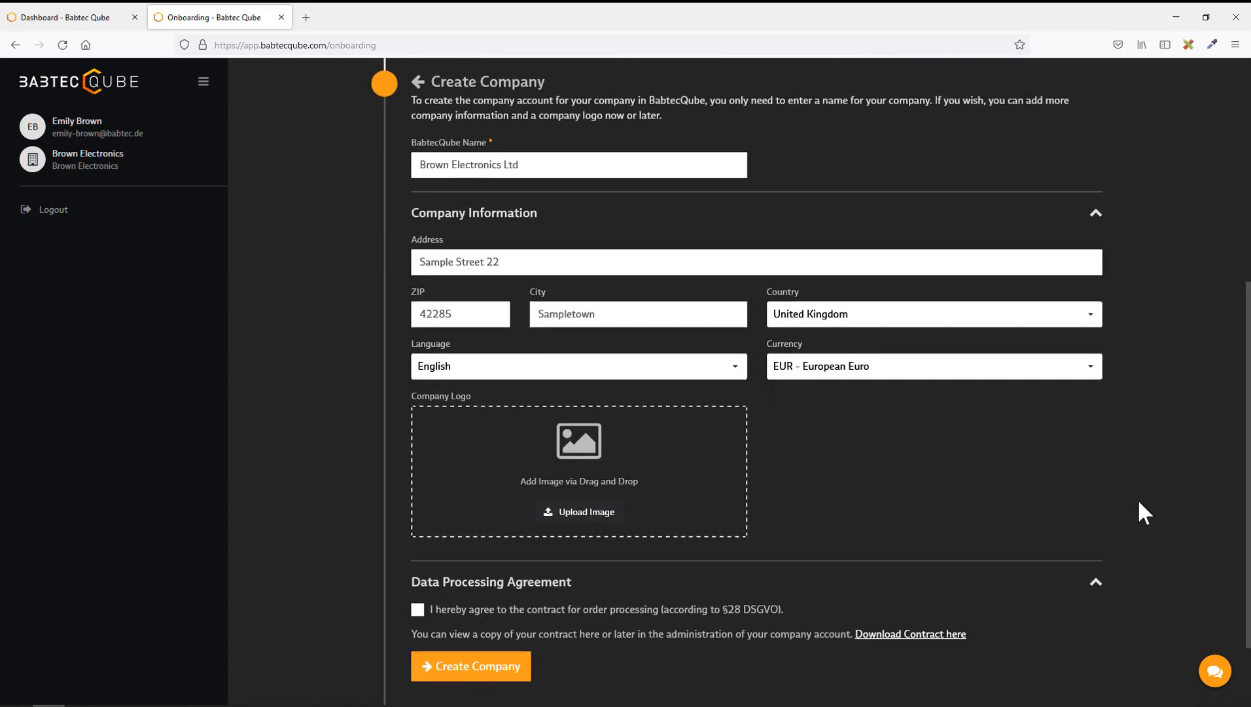
pyautogui.click(578, 469)
pyautogui.scroll(-4, 811, 441)
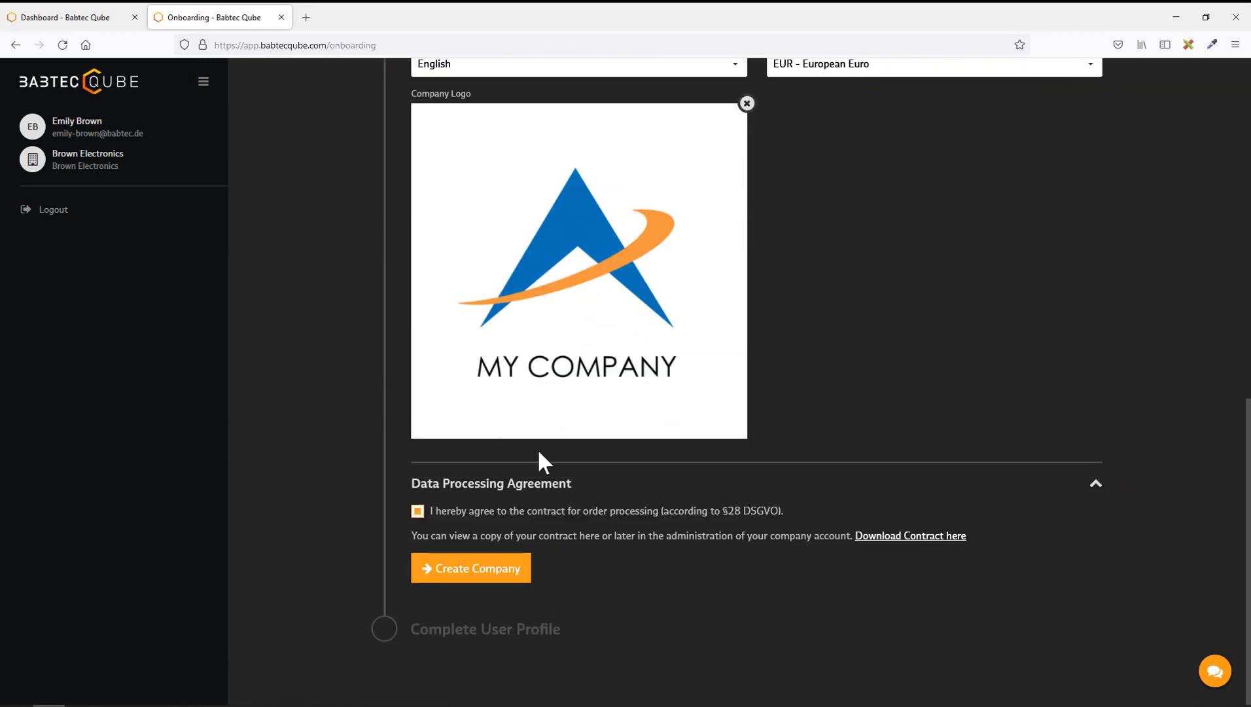
pyautogui.click(468, 568)
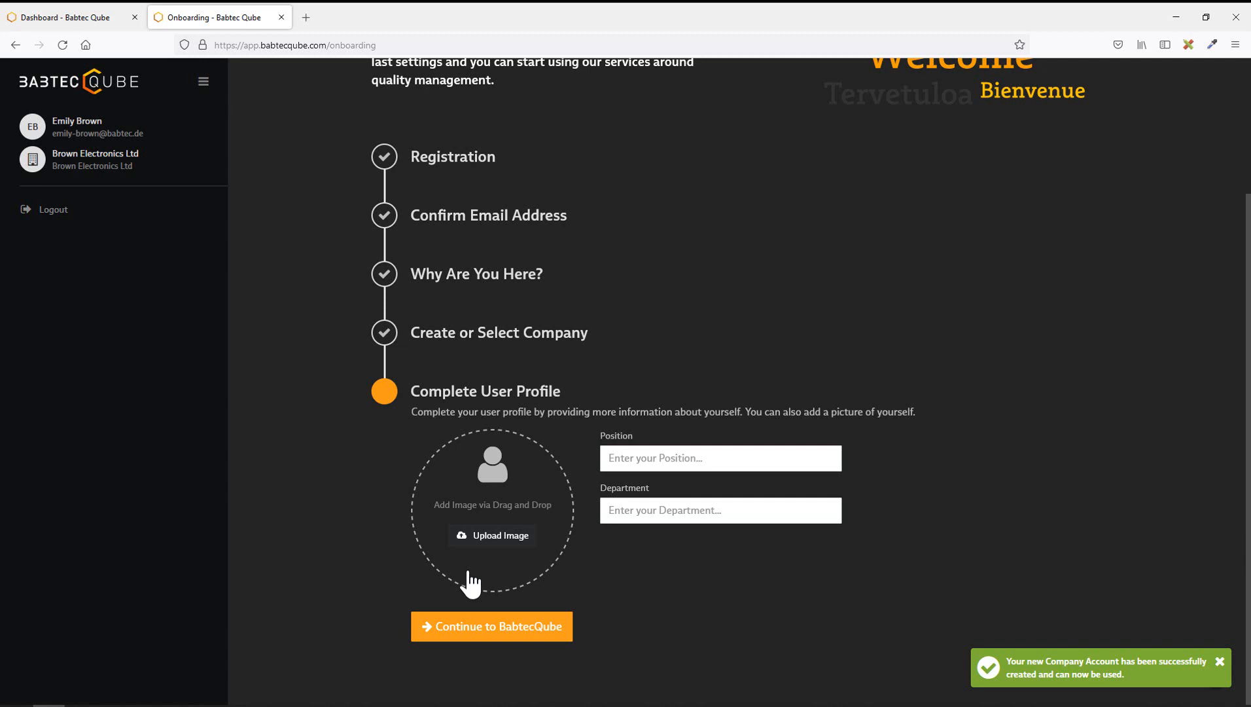
# Step: Set position 'Quality Manager' and department 'Quality Management', upload a profile photo, and continue to BabtecQube
pyautogui.click(638, 460)
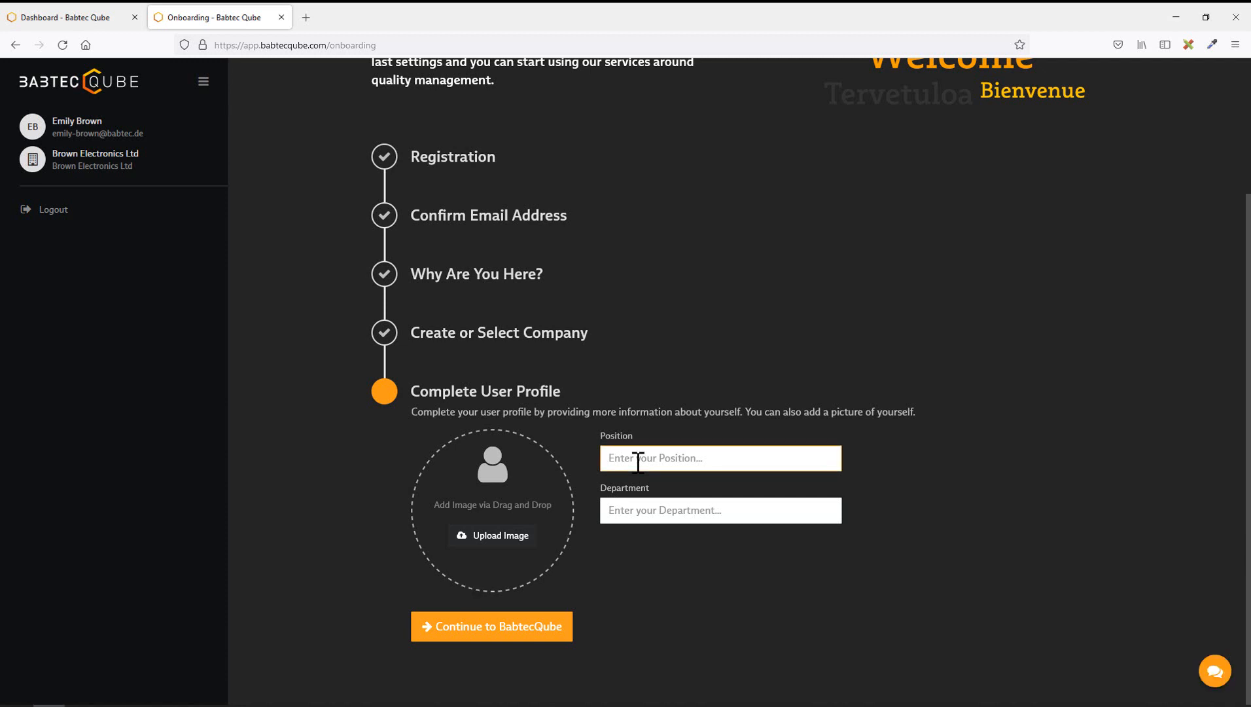
pyautogui.write('Quality Manager')
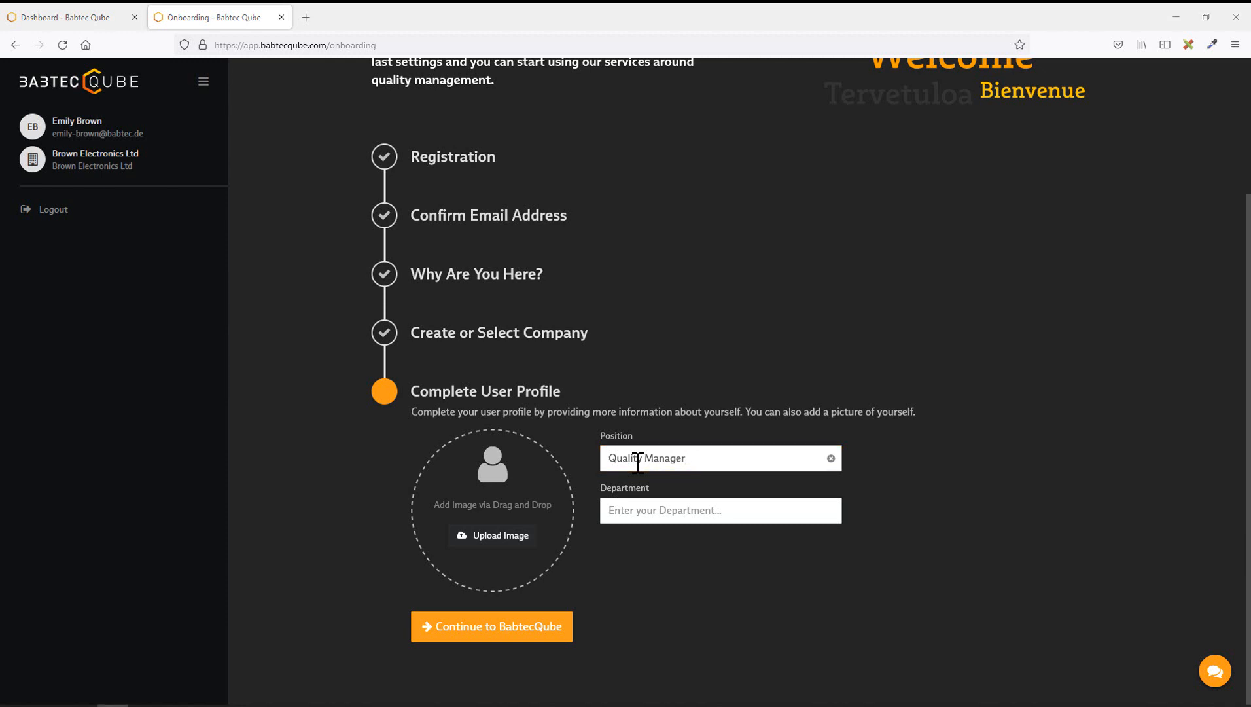
pyautogui.click(648, 511)
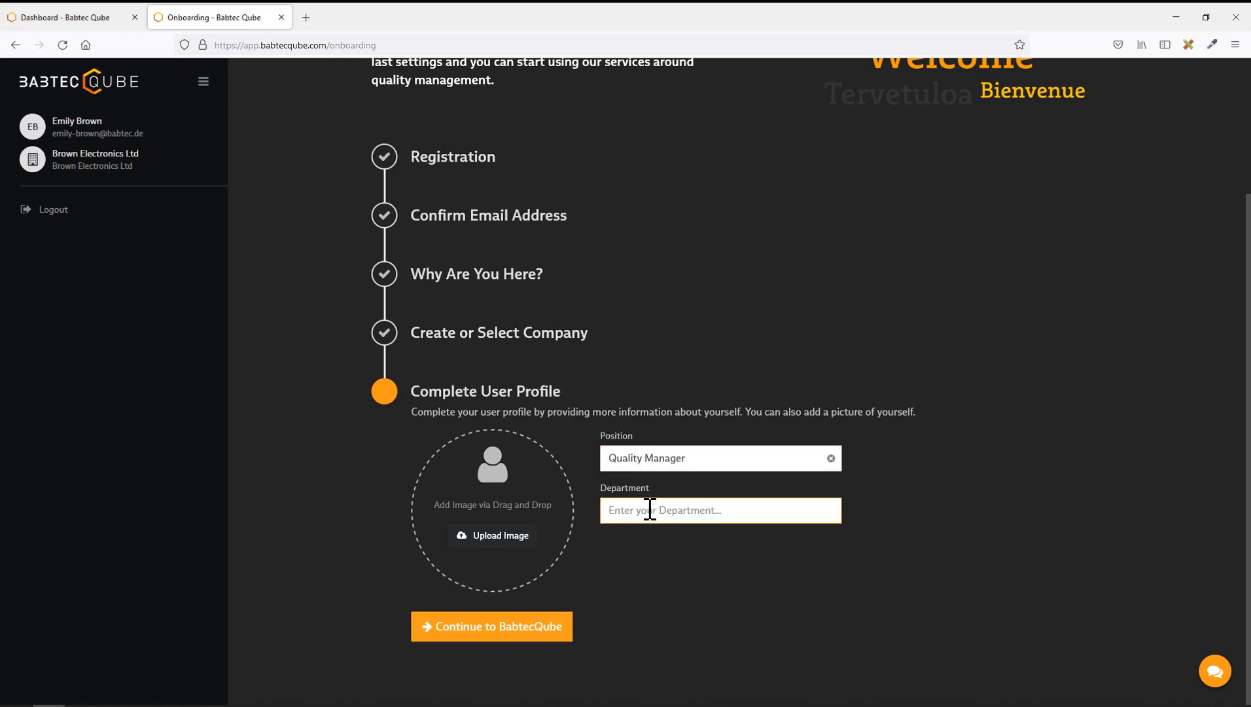
pyautogui.write('Quality Management')
pyautogui.click(507, 543)
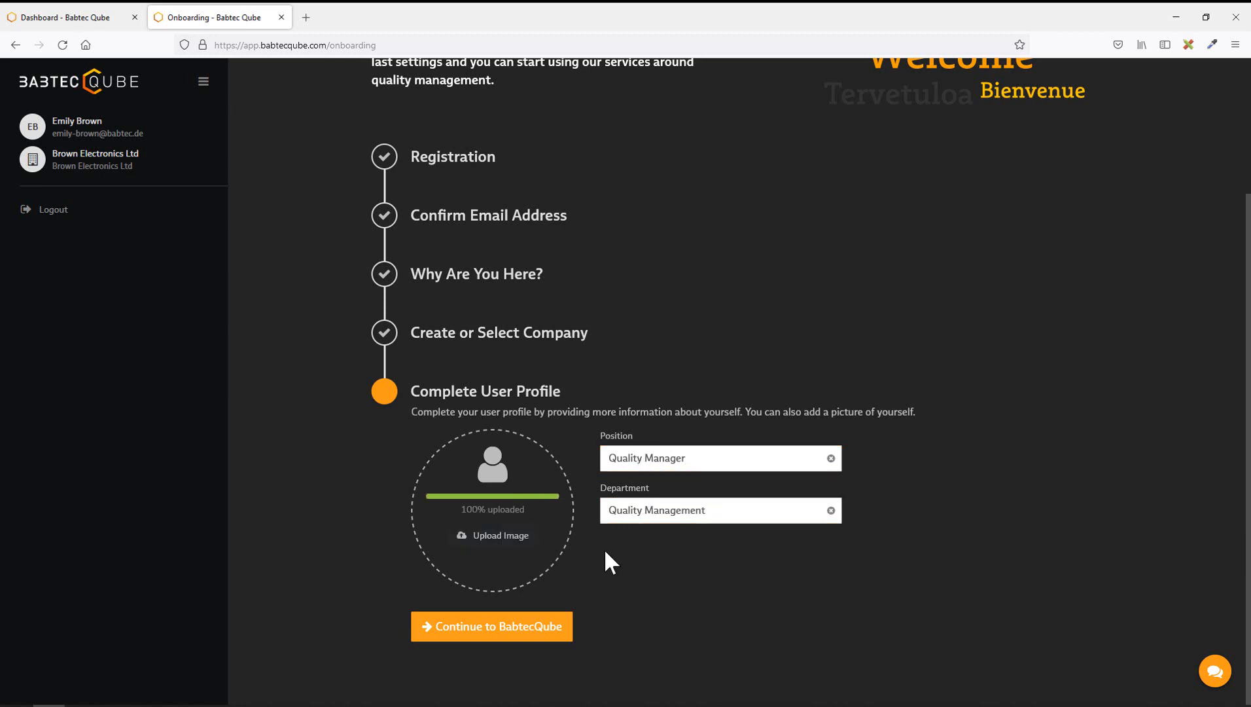
pyautogui.click(522, 630)
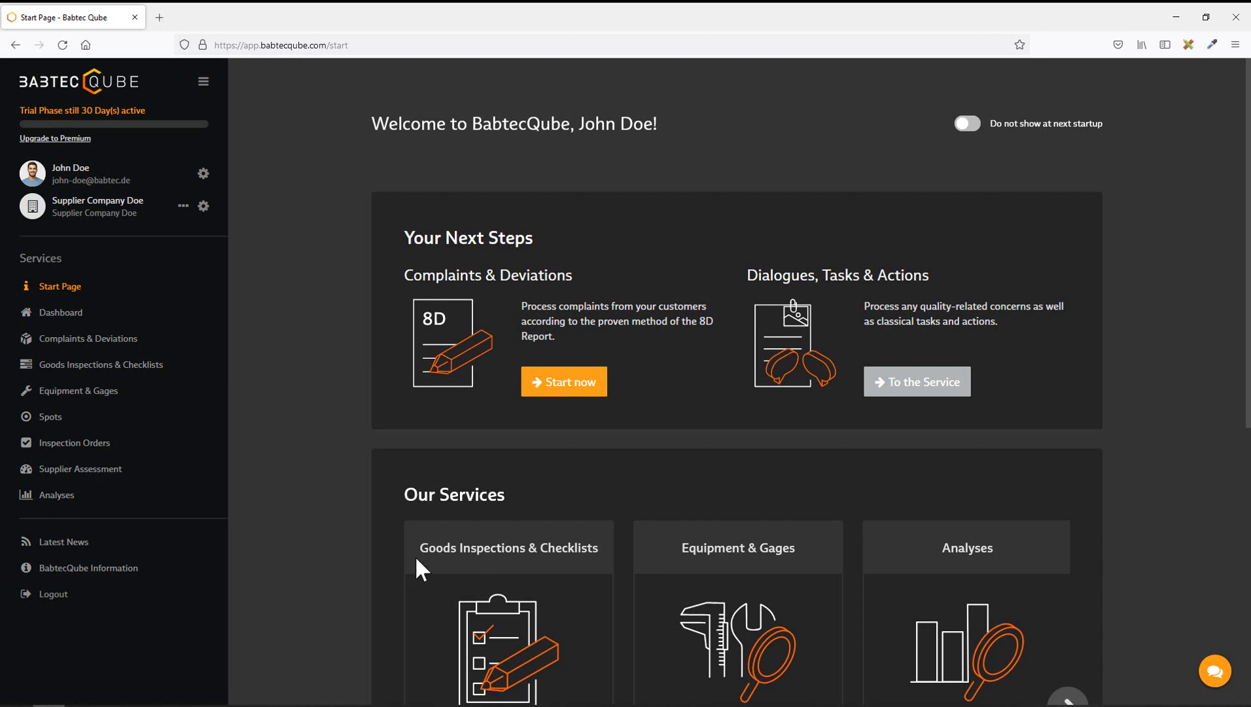
# Step: Open Business Partners from Supplier Company Doe's settings menu to see Brown Electronics Ltd listed
pyautogui.click(203, 207)
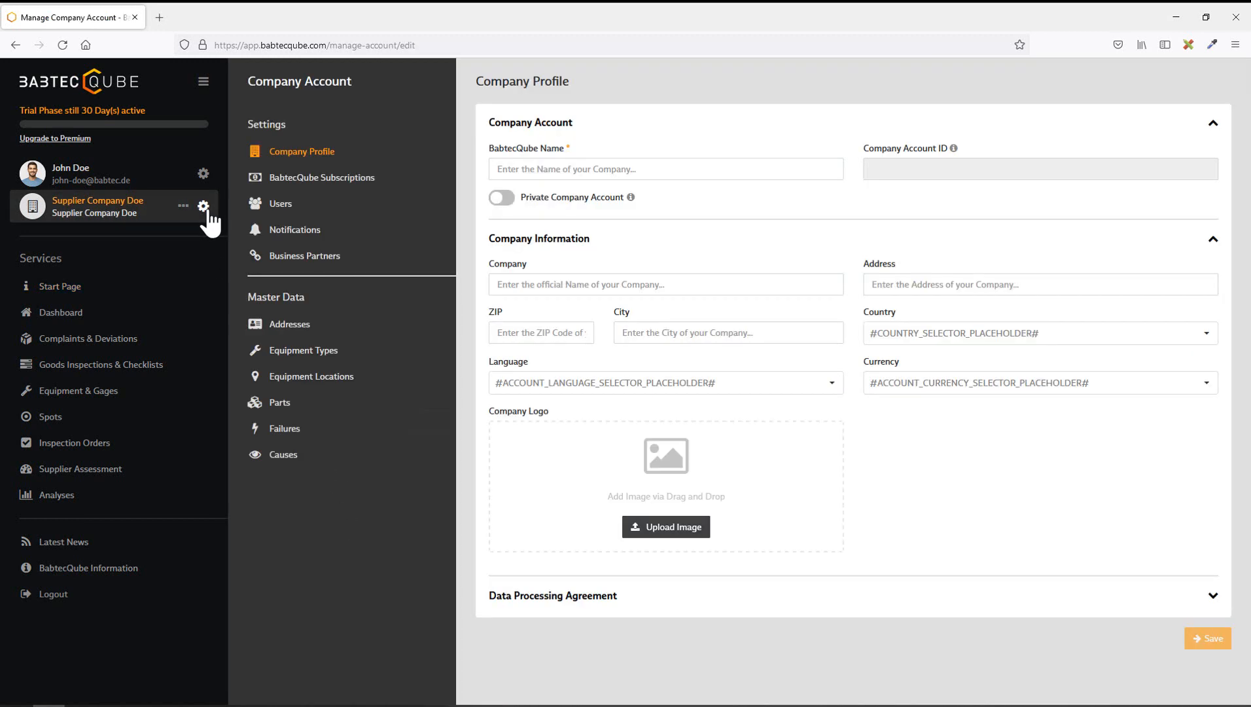
pyautogui.click(288, 258)
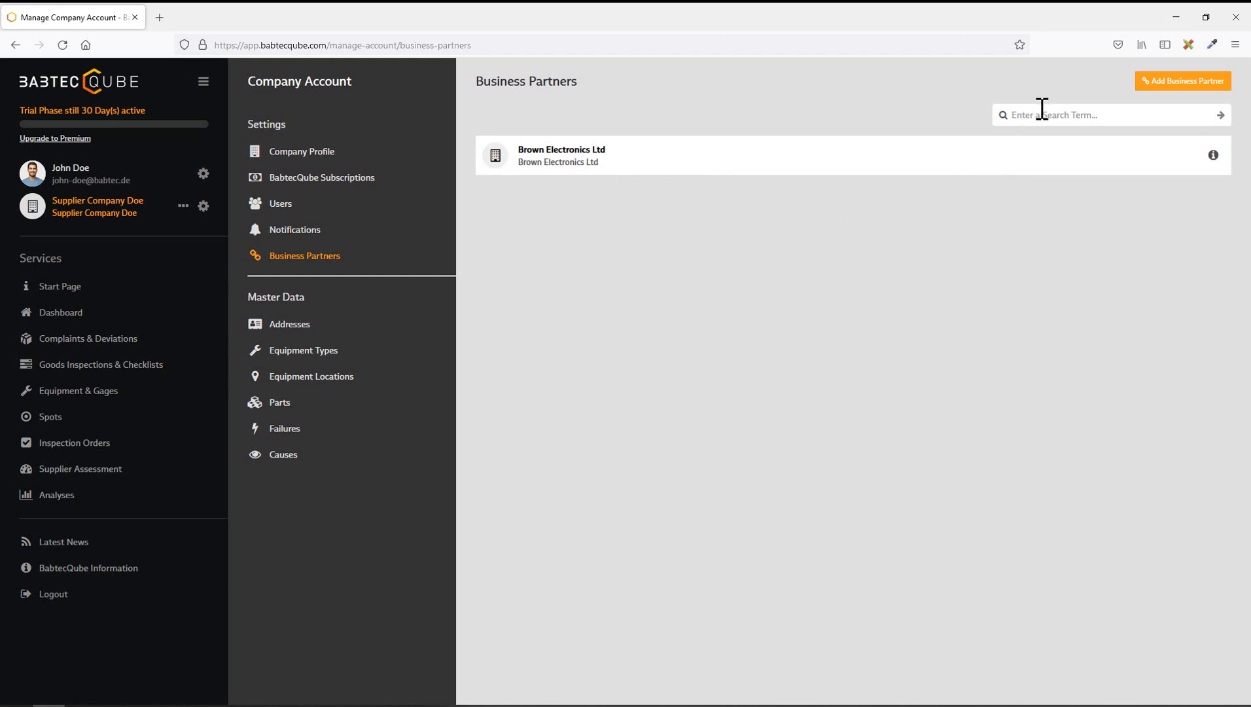
pyautogui.write('Brown')
pyautogui.click(1207, 115)
pyautogui.click(581, 160)
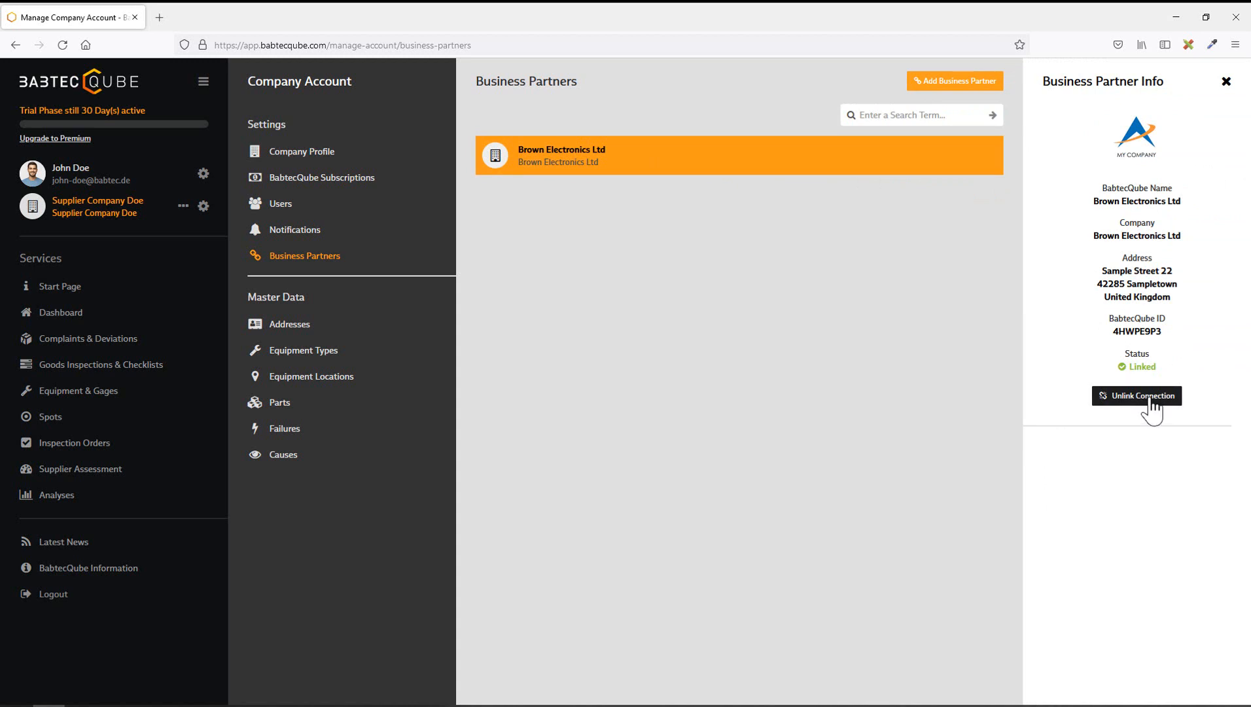
pyautogui.click(1226, 81)
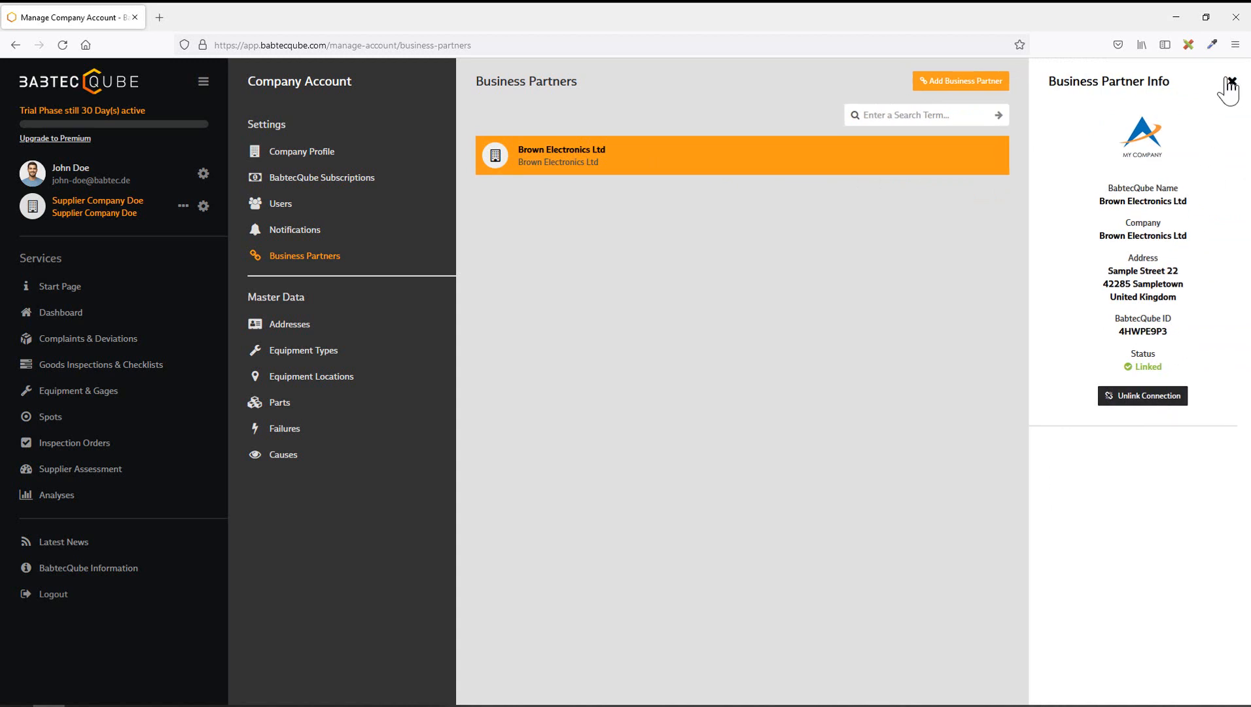